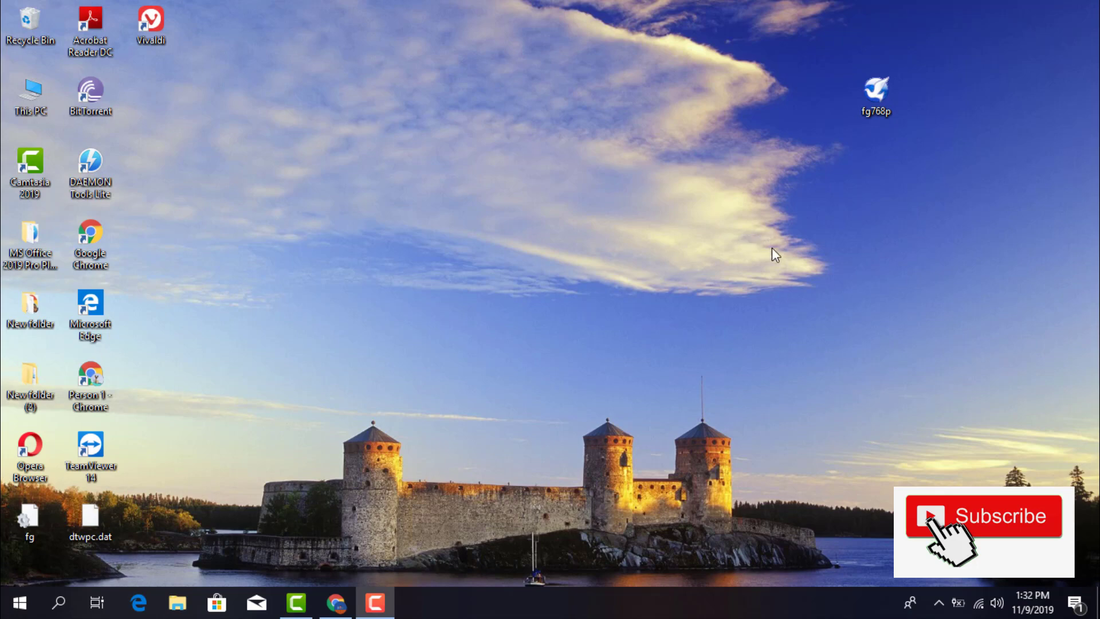
# Step: Launch Chrome, search 'freegate vpn' and open the TechSpot Freegate 7.68 result
pyautogui.click(90, 236)
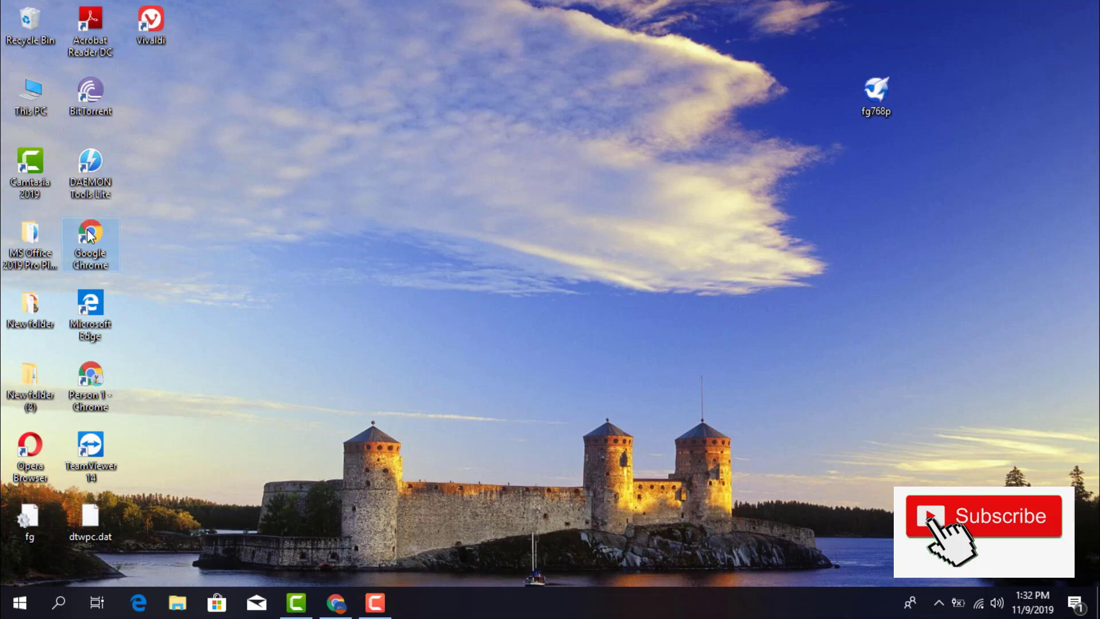
pyautogui.doubleClick(88, 231)
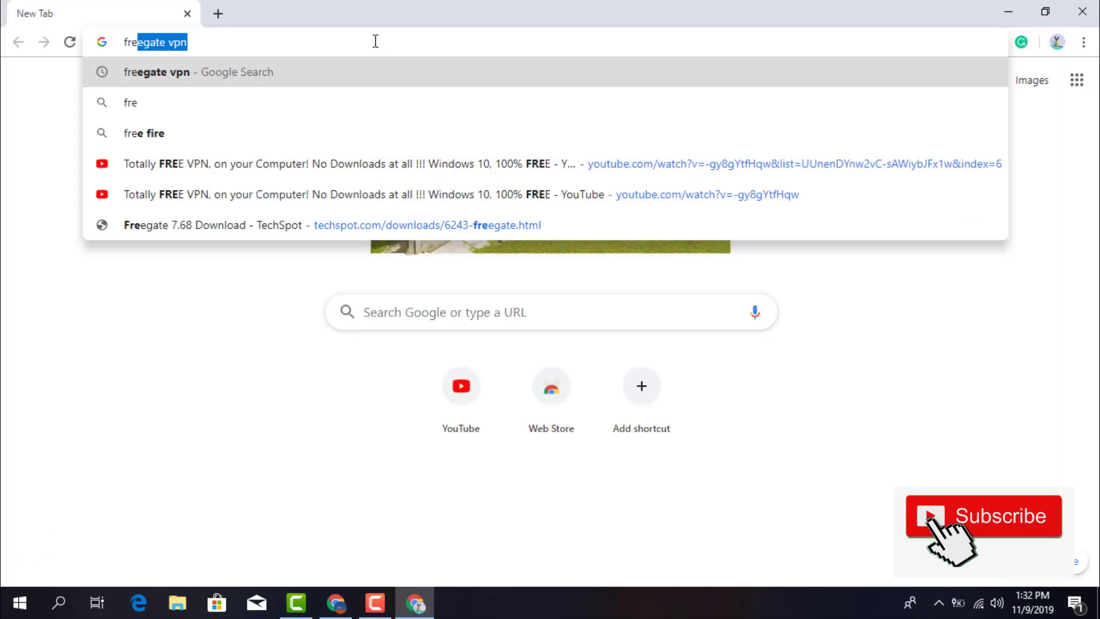
pyautogui.click(264, 64)
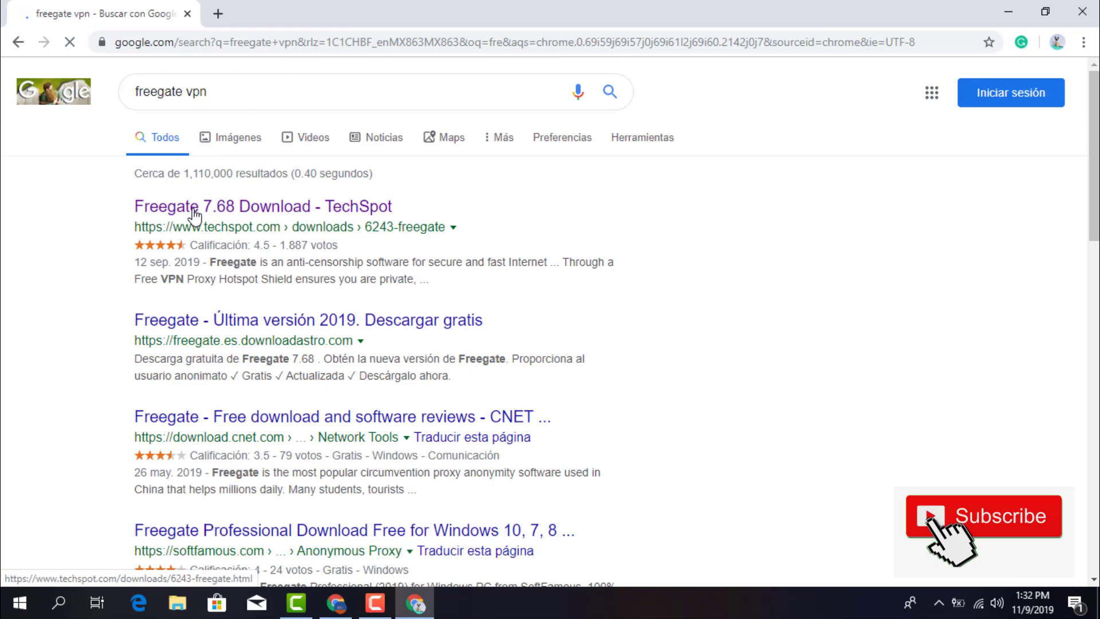
pyautogui.click(194, 212)
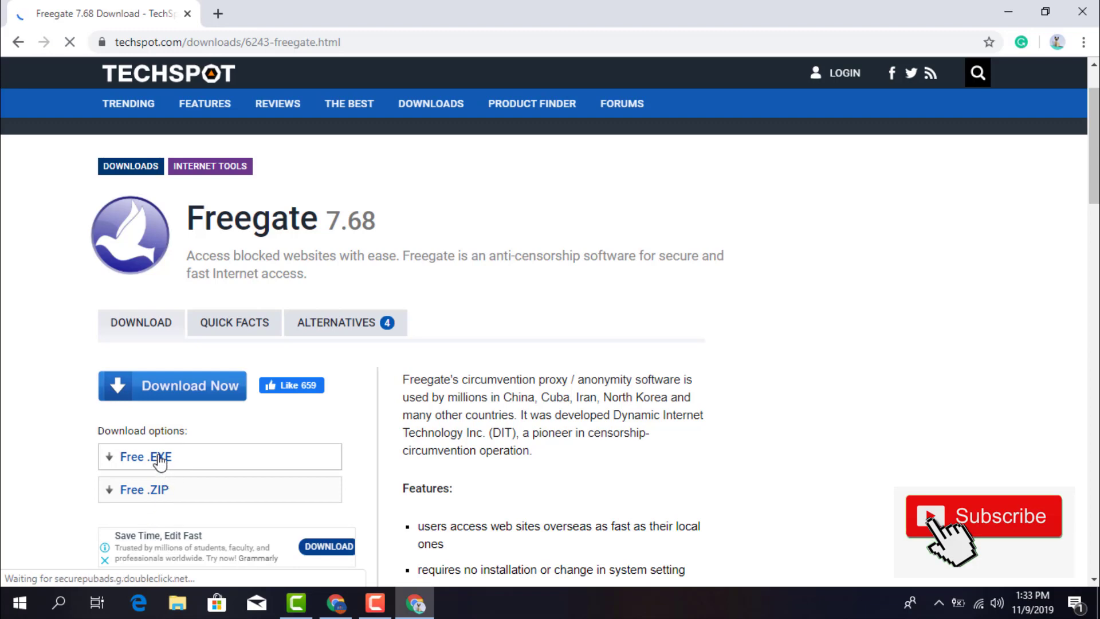
# Step: Download the Freegate installer fg768p (1).exe as an EXE, open it, and close Chrome
pyautogui.click(159, 457)
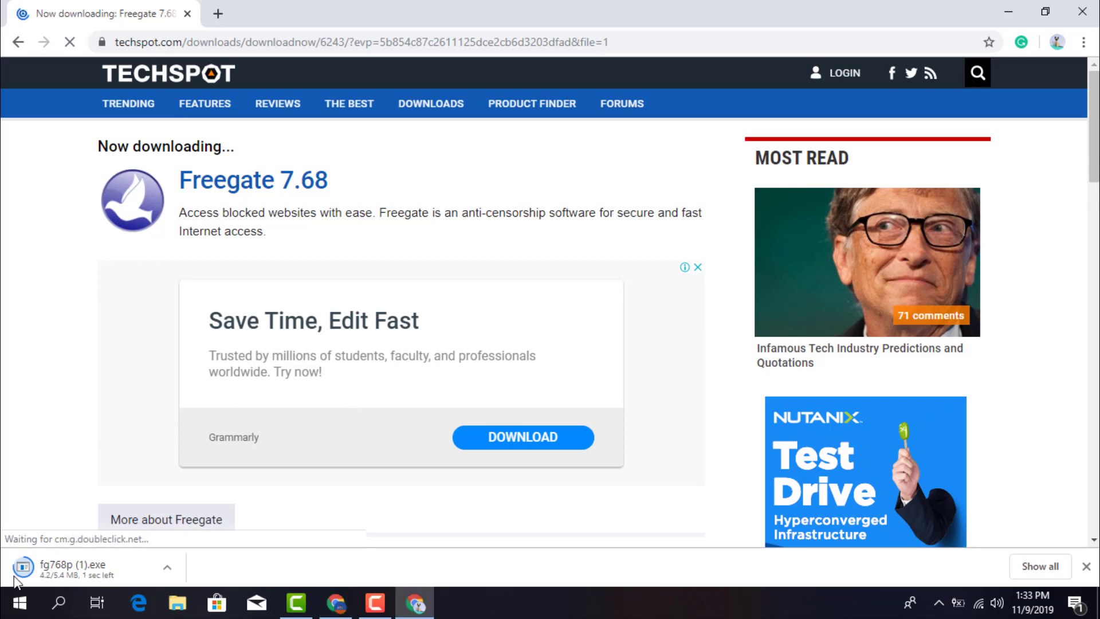
pyautogui.click(20, 577)
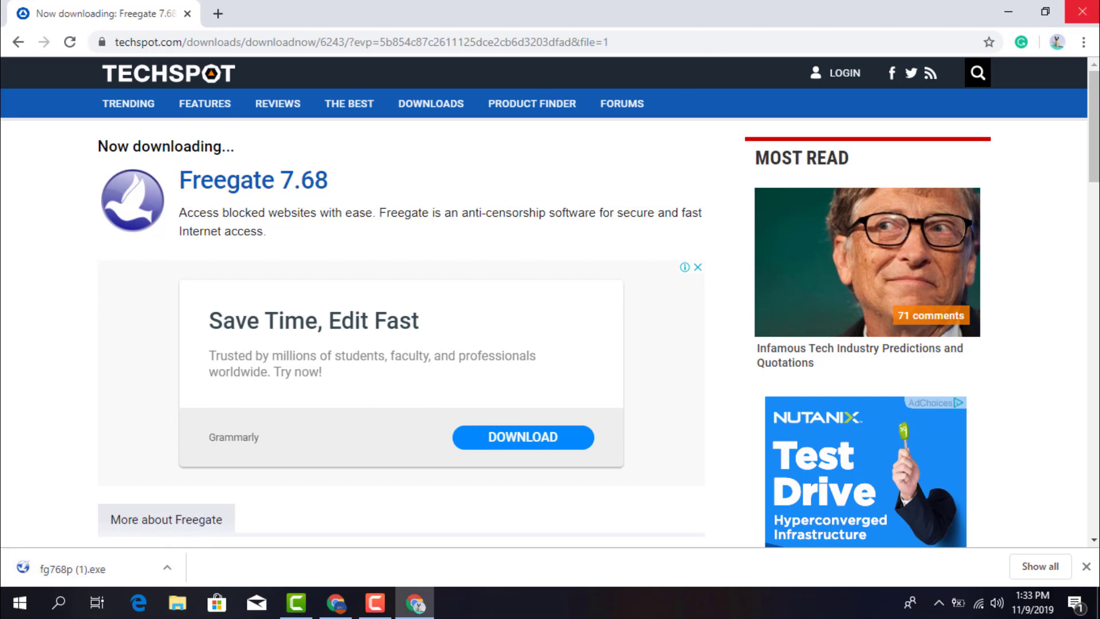
pyautogui.click(1094, 9)
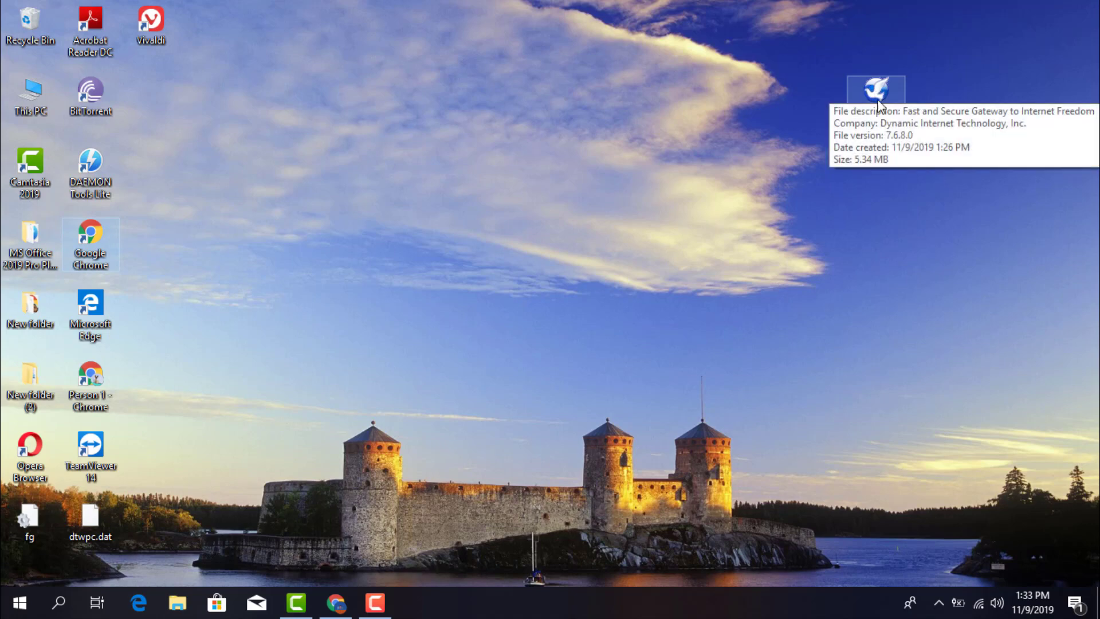
# Step: Move fg768p to the desktop centre and run it, accepting the security warning
pyautogui.moveTo(873, 93); pyautogui.dragTo(521, 162)
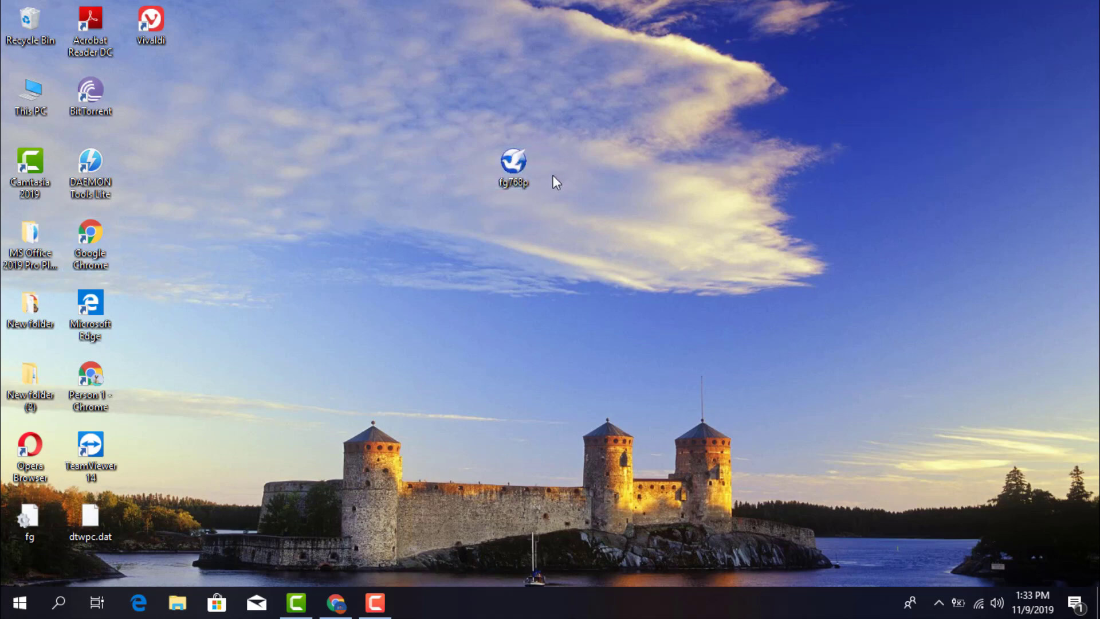
pyautogui.doubleClick(518, 163)
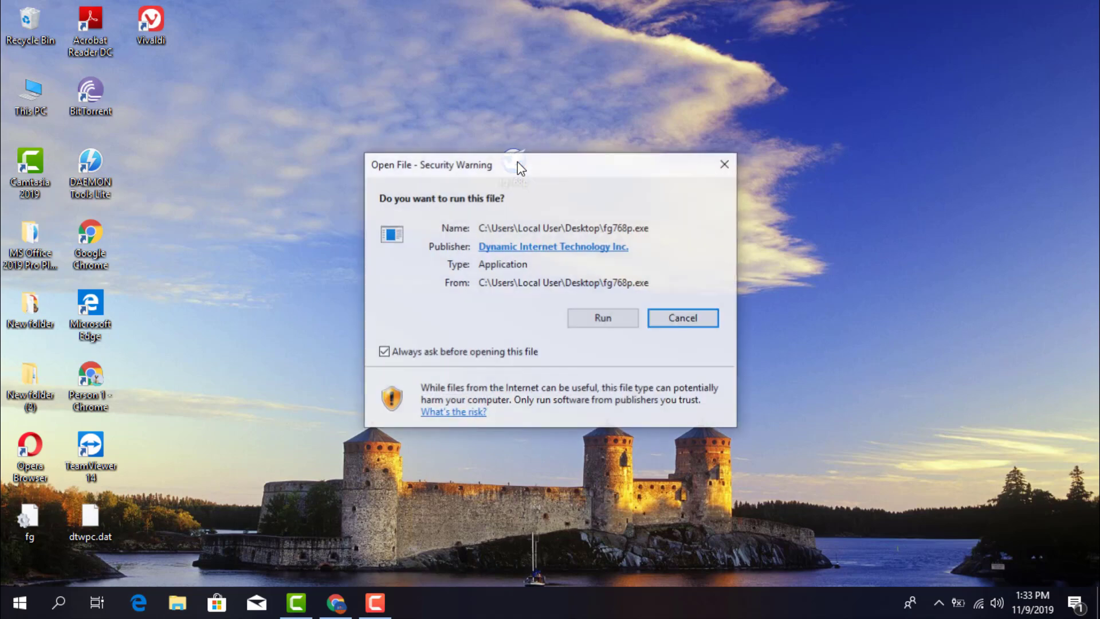
pyautogui.click(611, 319)
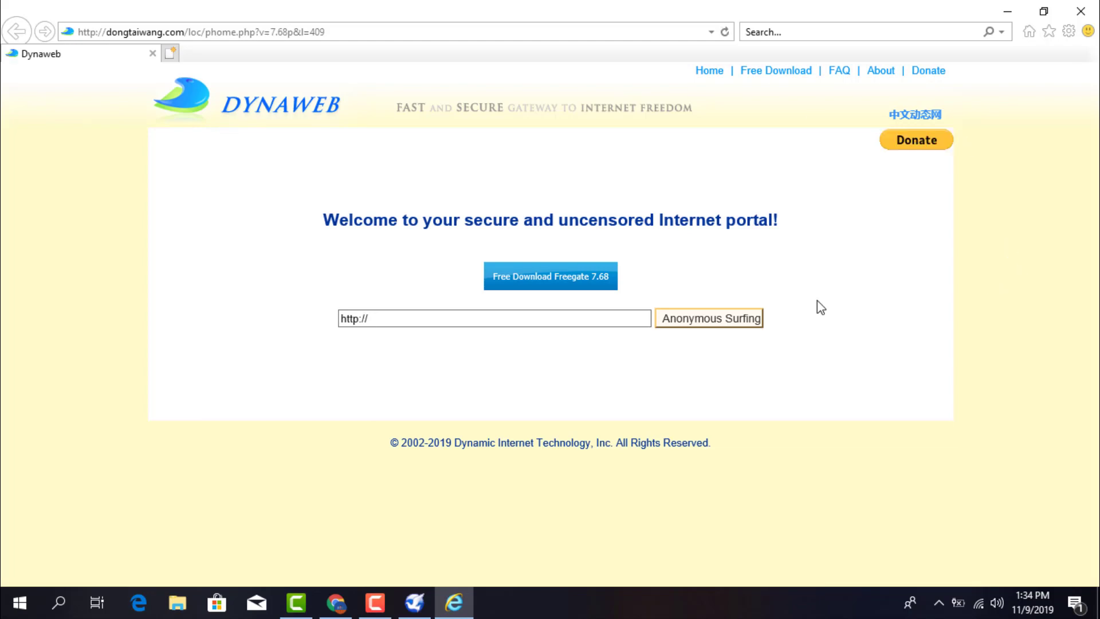
# Step: Close the Dynaweb page, minimize the connected Freegate window, and relaunch Chrome
pyautogui.click(1080, 12)
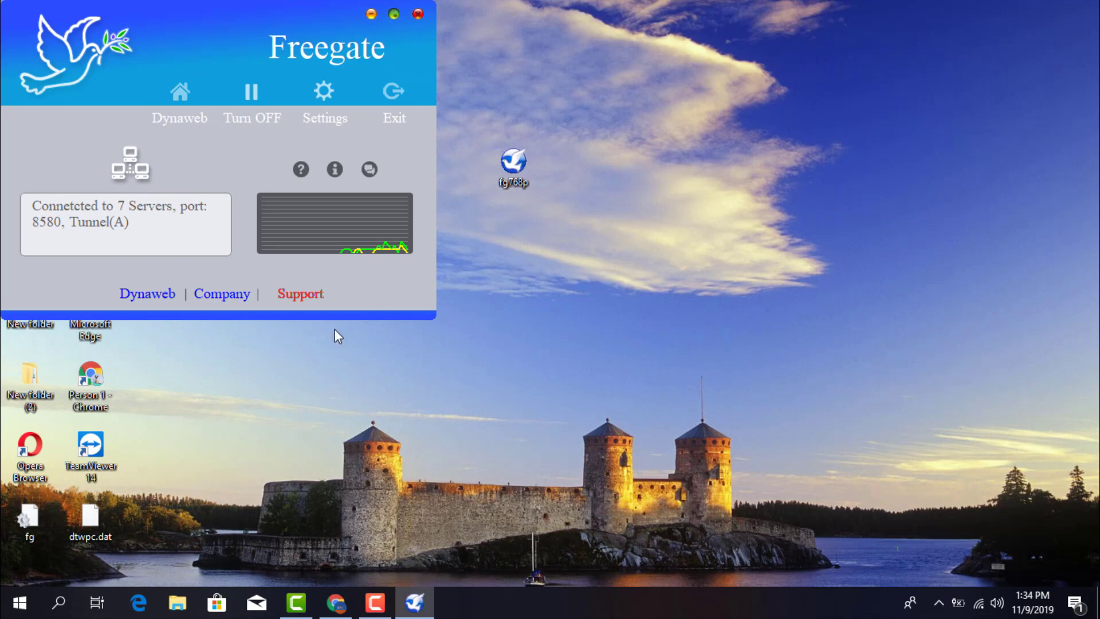
pyautogui.click(371, 14)
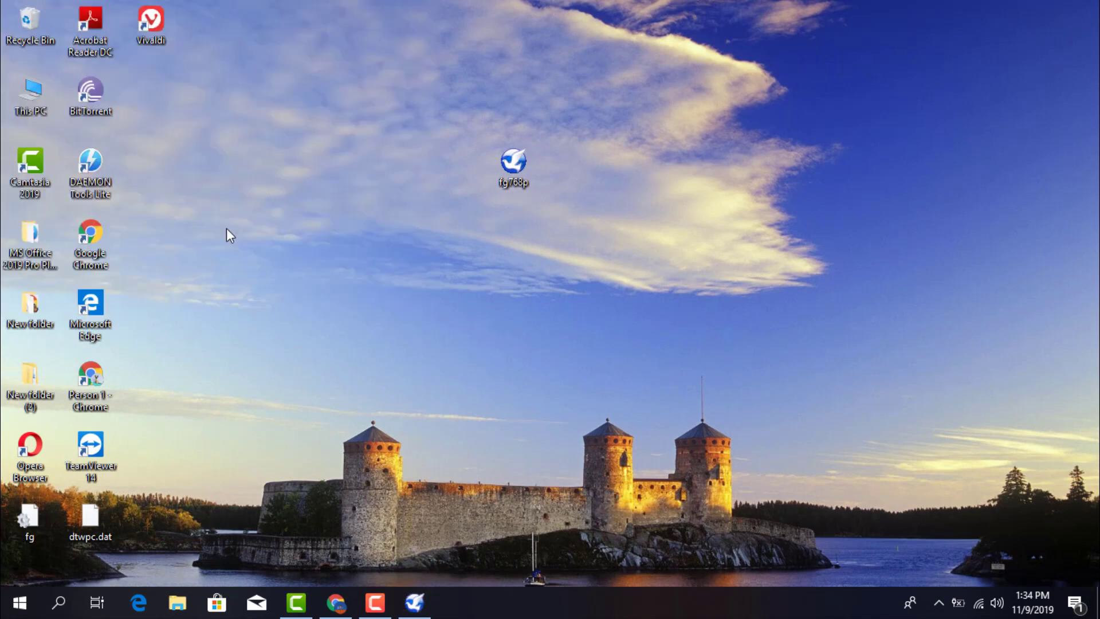
pyautogui.doubleClick(97, 236)
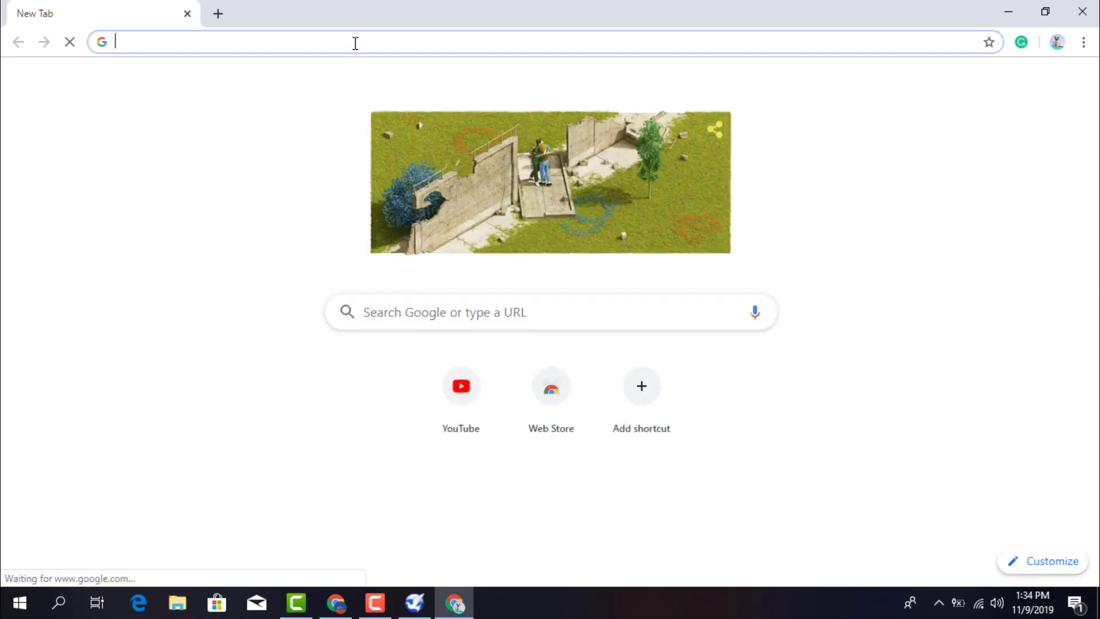
# Step: Load mylocation.org to confirm public IP 65.49.38.139 in Menlo Park, California
pyautogui.write('mylocation.org')
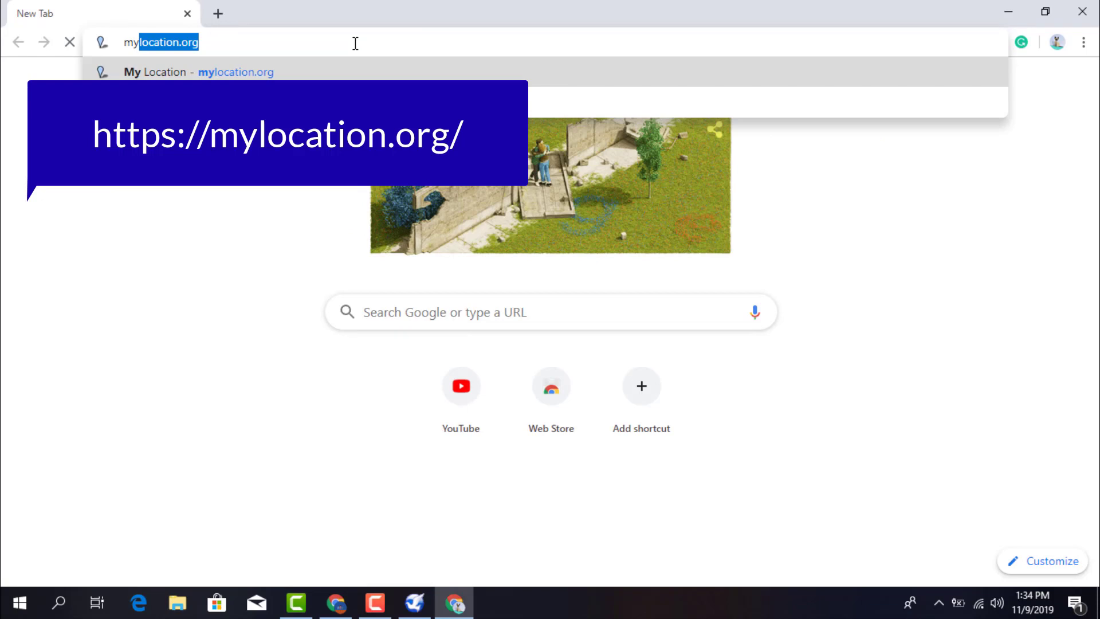
pyautogui.press('Return')
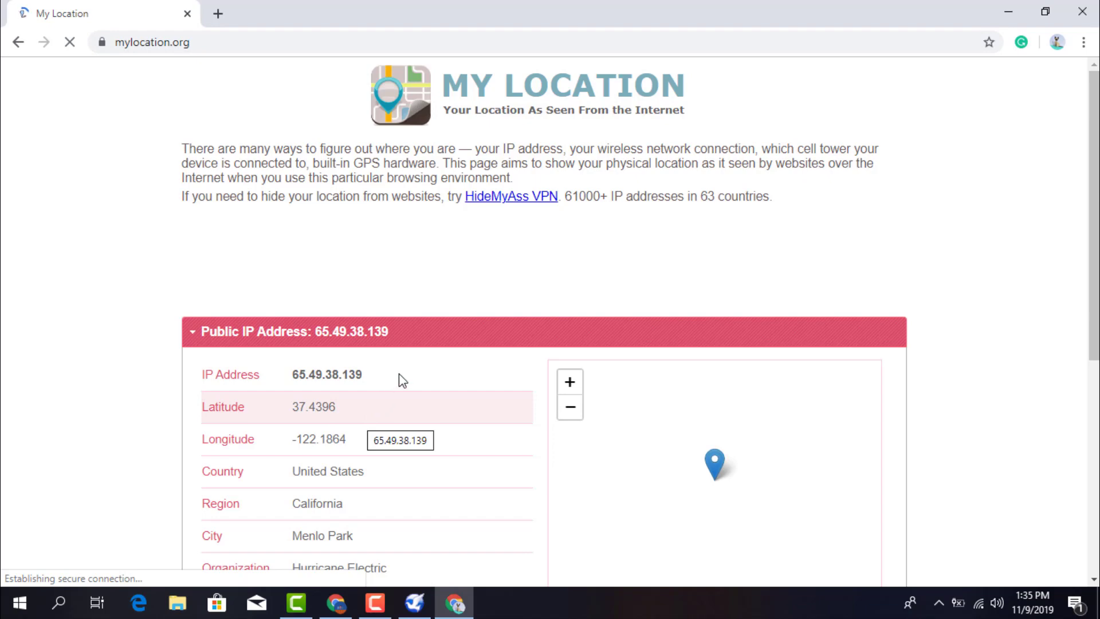
# Step: Scroll to the Menlo Park map on MyLocation.org and back, then close Chrome
pyautogui.scroll(-1, 405, 373)
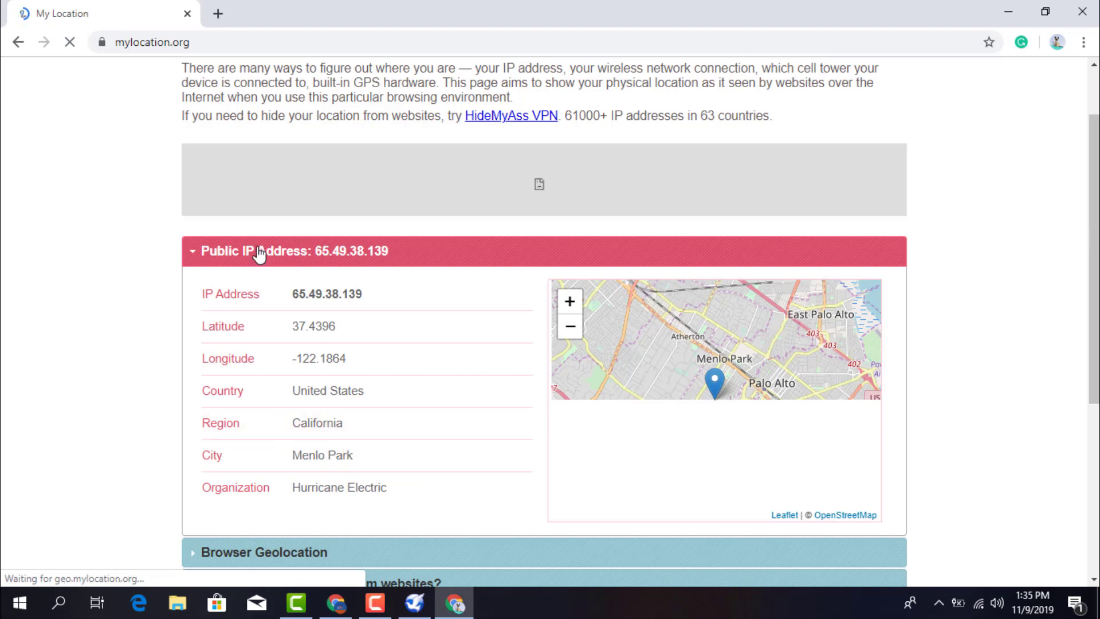
pyautogui.scroll(2, 860, 143)
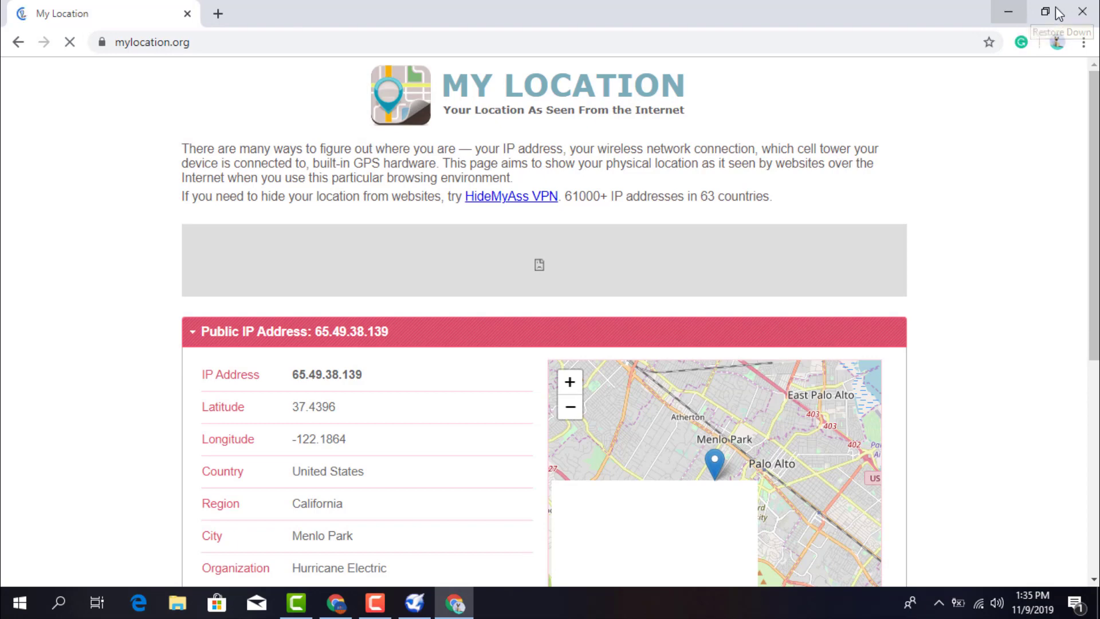
pyautogui.click(1083, 12)
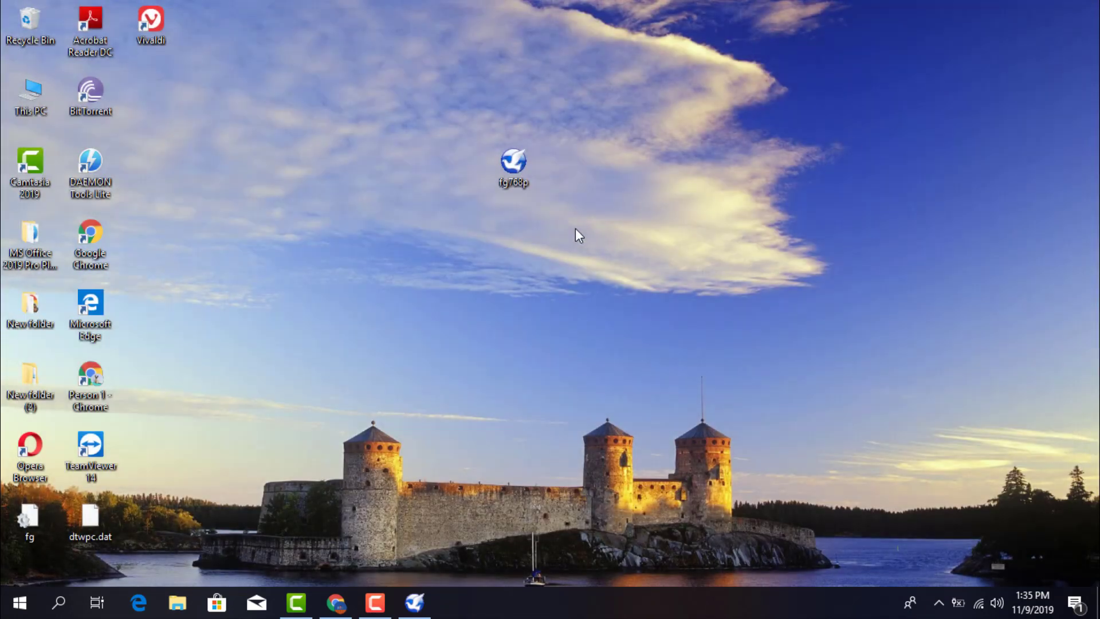
# Step: Restore the Freegate window from the taskbar, nudge it down-right, and exit Freegate
pyautogui.click(414, 610)
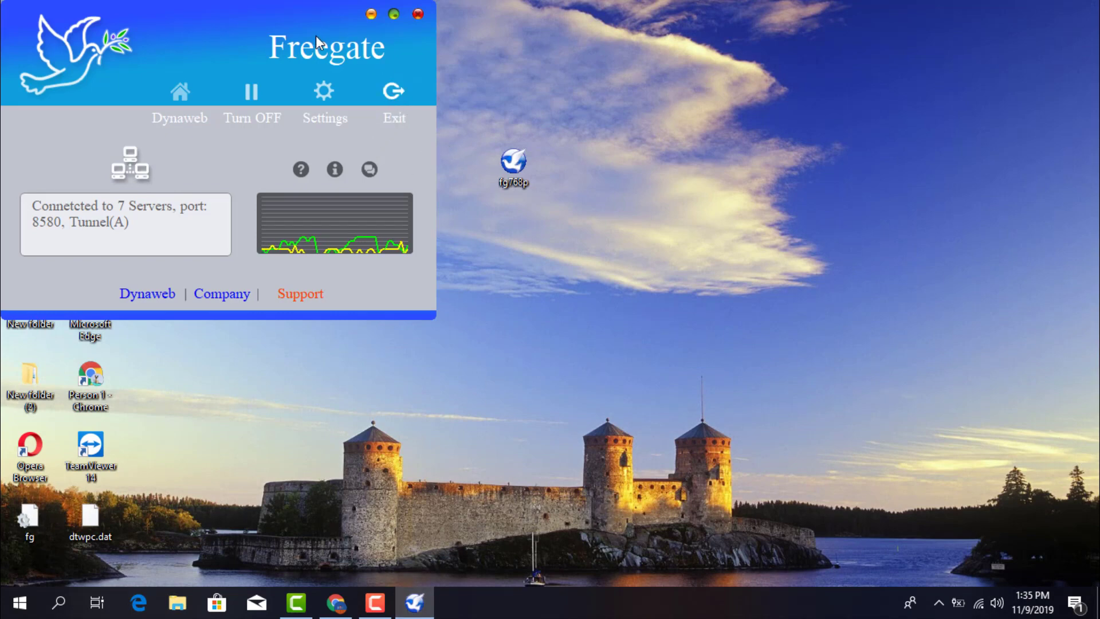
pyautogui.moveTo(295, 14); pyautogui.dragTo(345, 38)
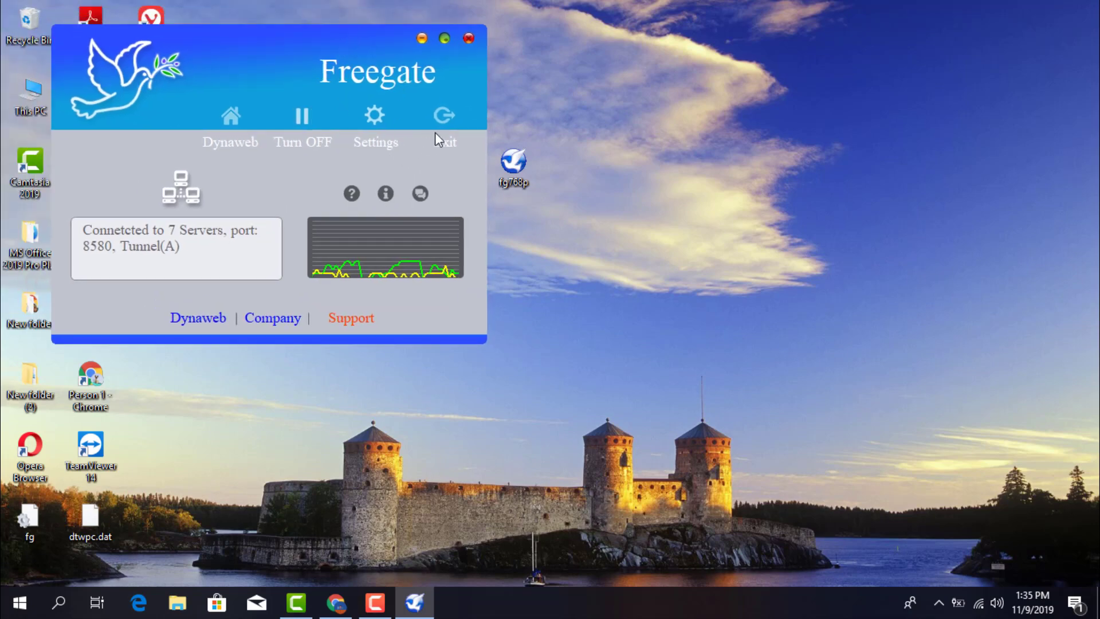
pyautogui.click(444, 121)
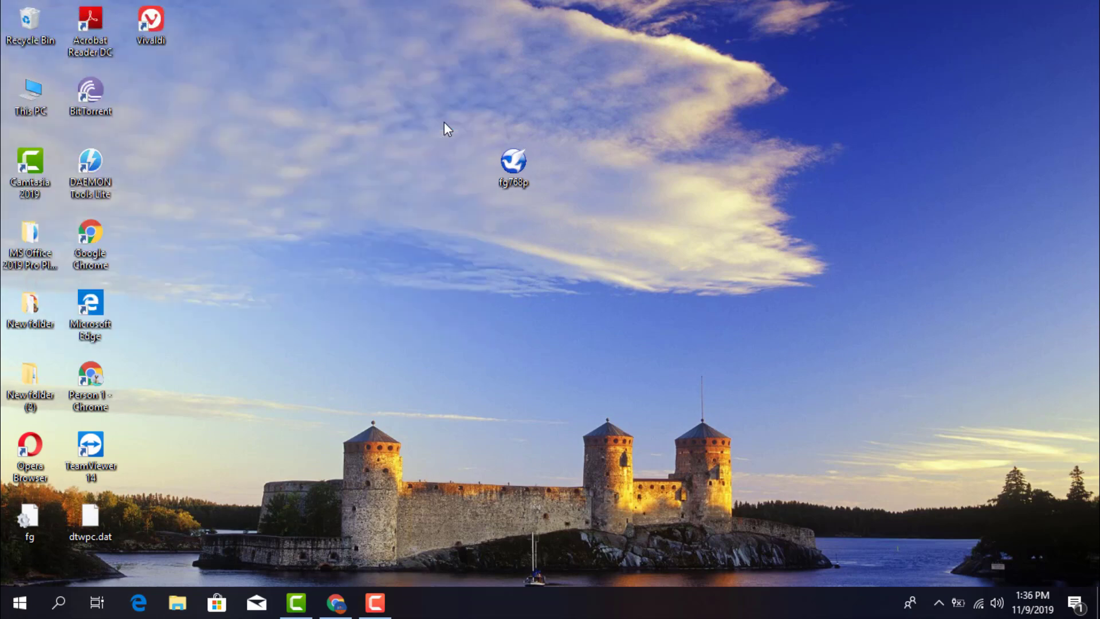